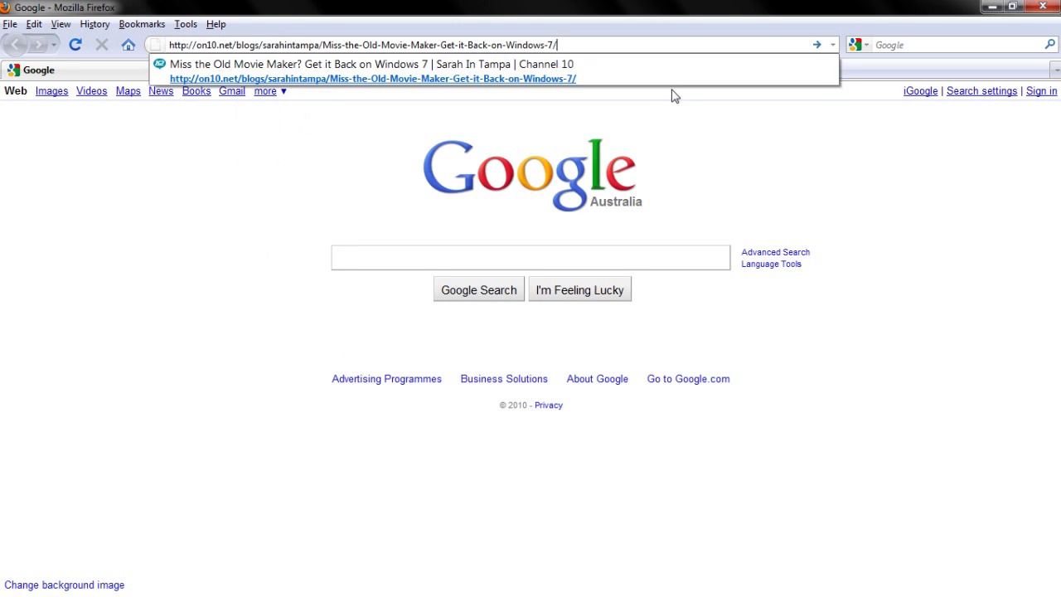
Load the Movie Maker blog post and follow its microsoft.com link to the Windows Movie Maker 2.6 download page.
left_click(790, 63)
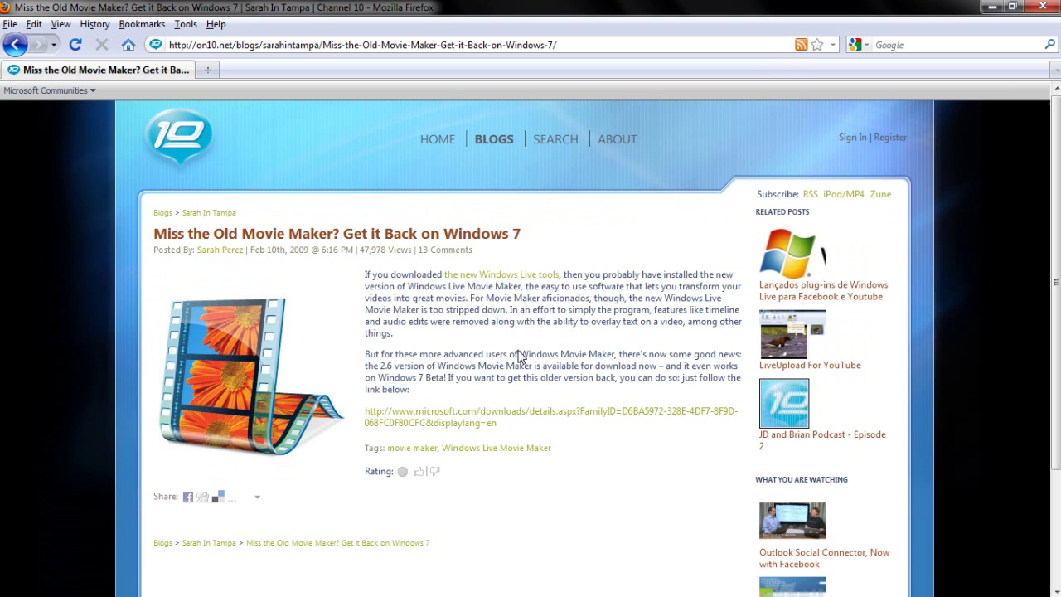
left_click(456, 423)
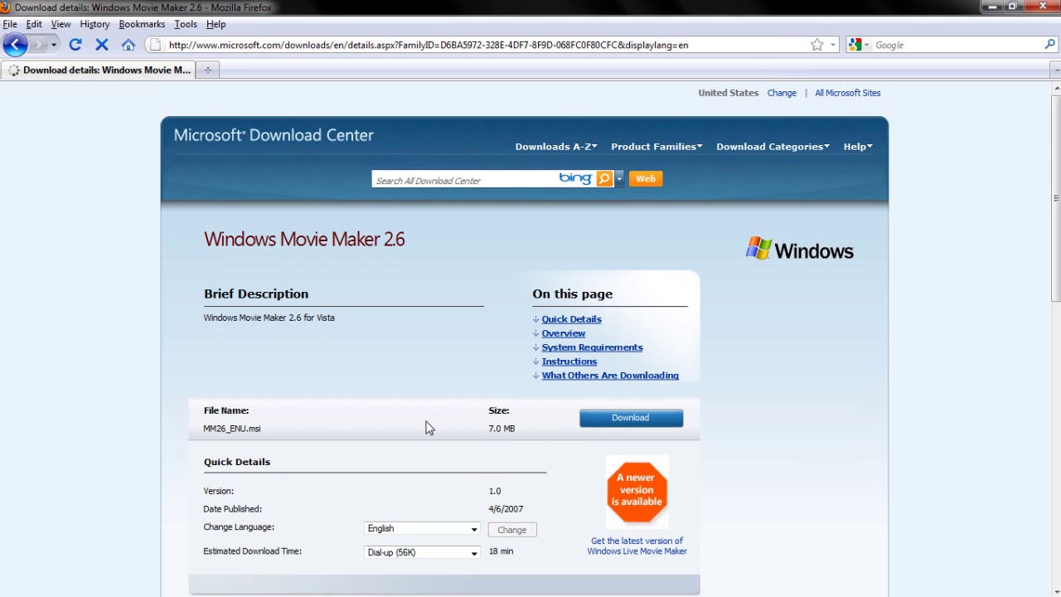
scroll(383, 355, "down", 2)
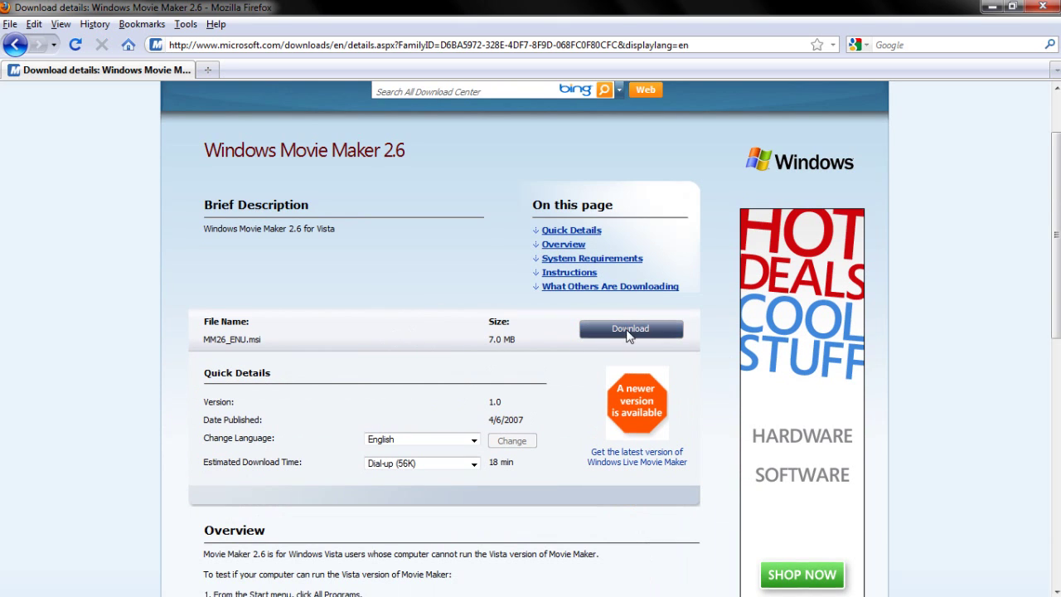
scroll(360, 315, "up", 2)
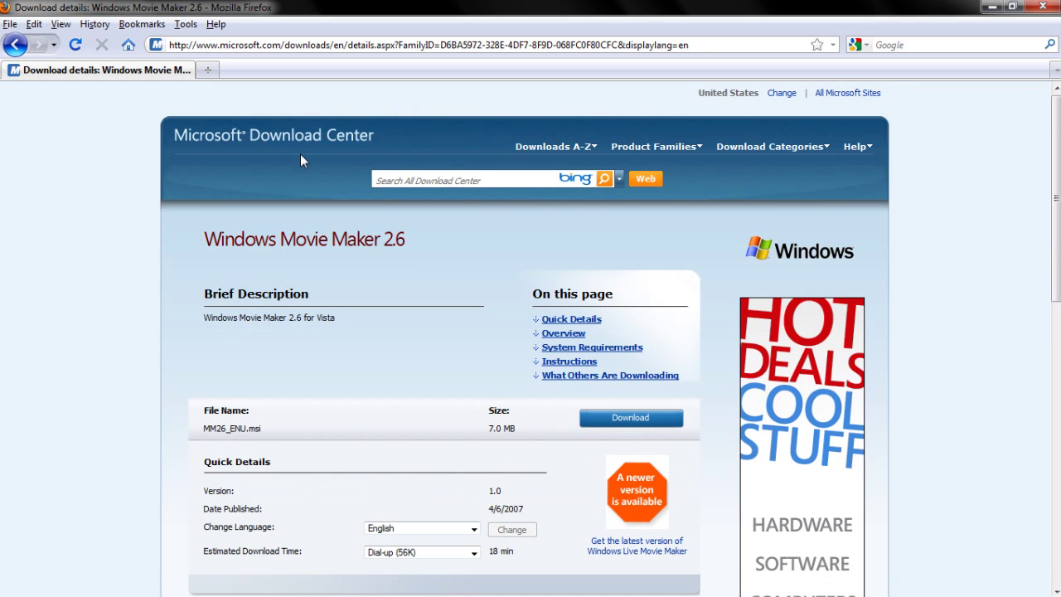
scroll(301, 156, "down", 6)
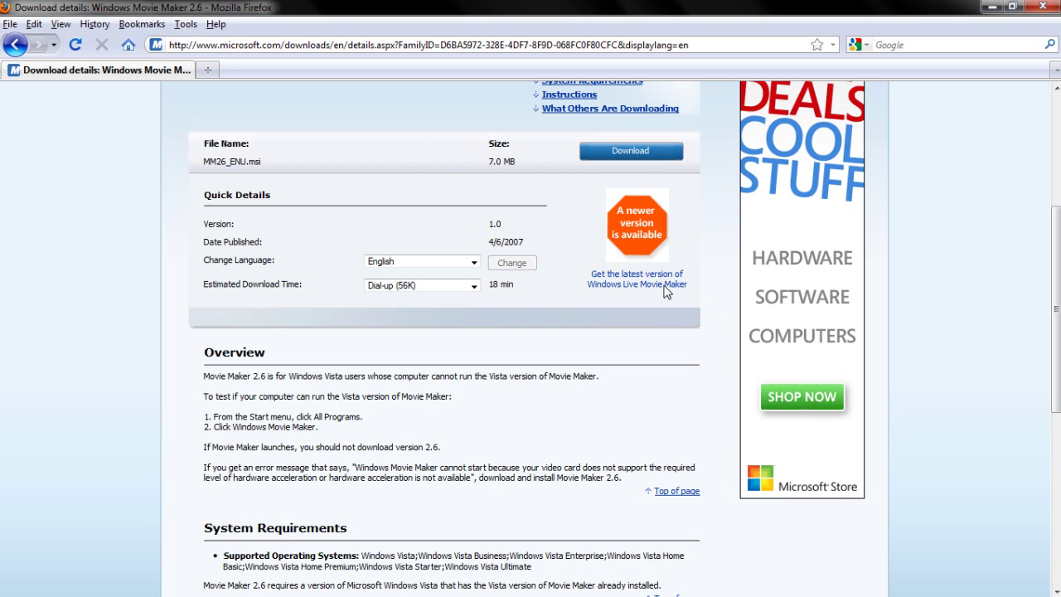
scroll(643, 279, "up", 2)
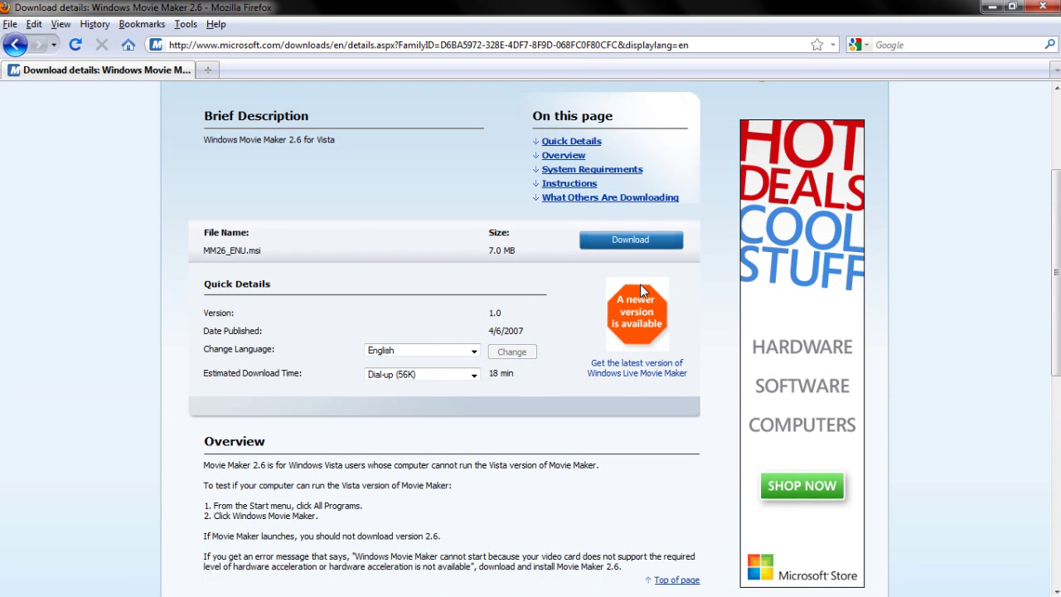
Download MM26_ENU.msi, choose Downloads as the save location, then cancel the save dialog.
left_click(655, 237)
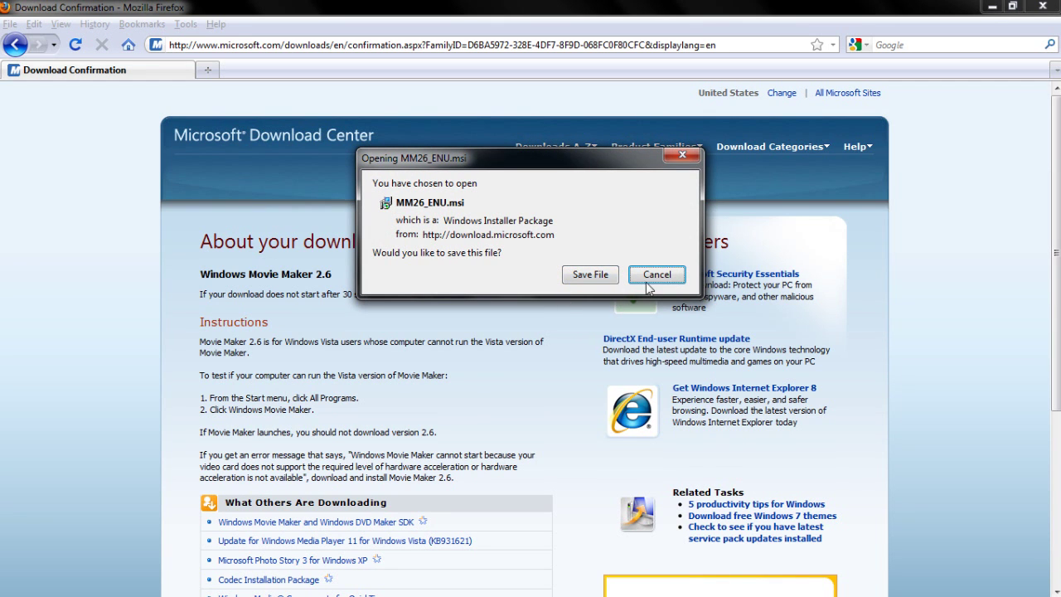
left_click(590, 275)
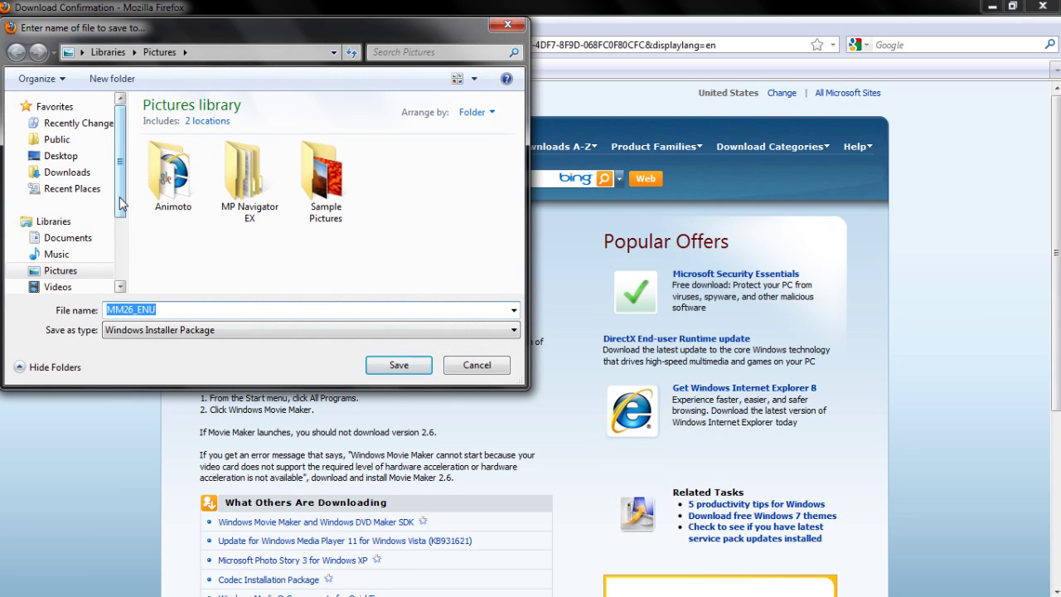
left_click(91, 173)
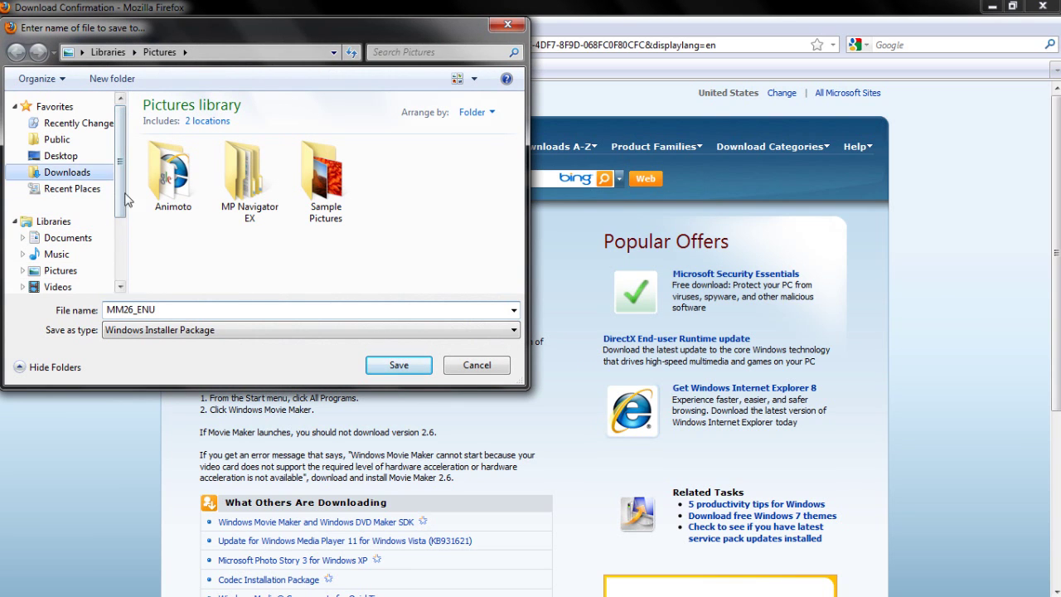
left_click(488, 371)
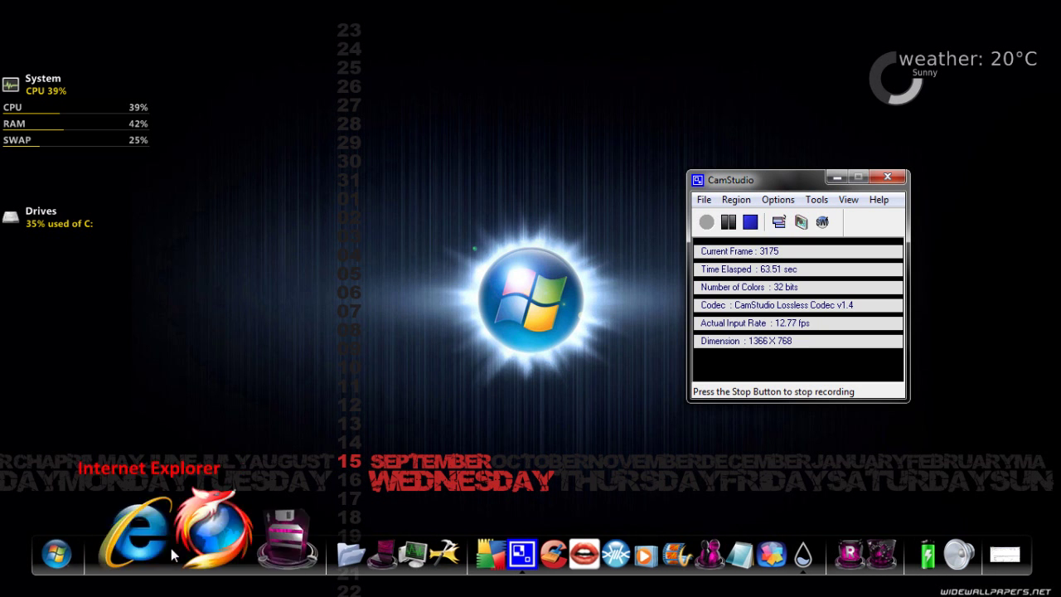
Launch MM26_ENU from the Downloads folder and allow it past the security warning.
left_click(291, 531)
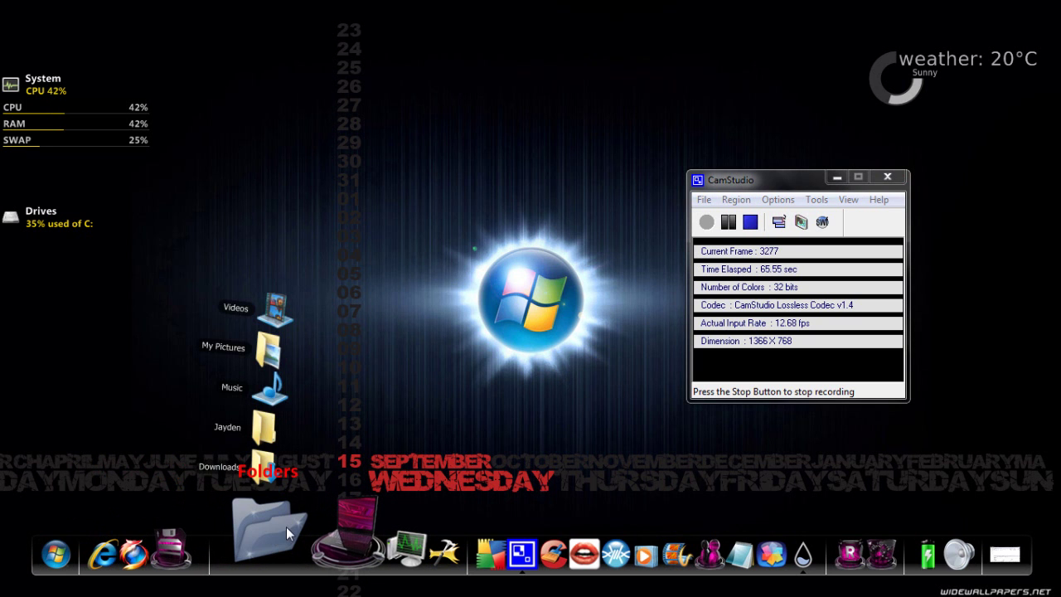
left_click(267, 475)
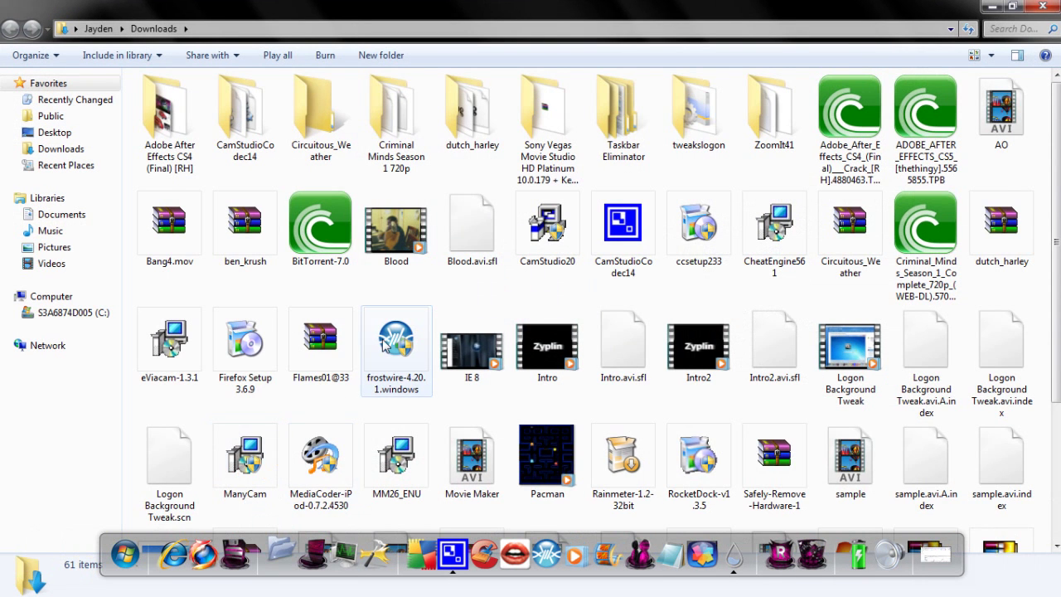
scroll(396, 334, "down", 3)
left_click(409, 309)
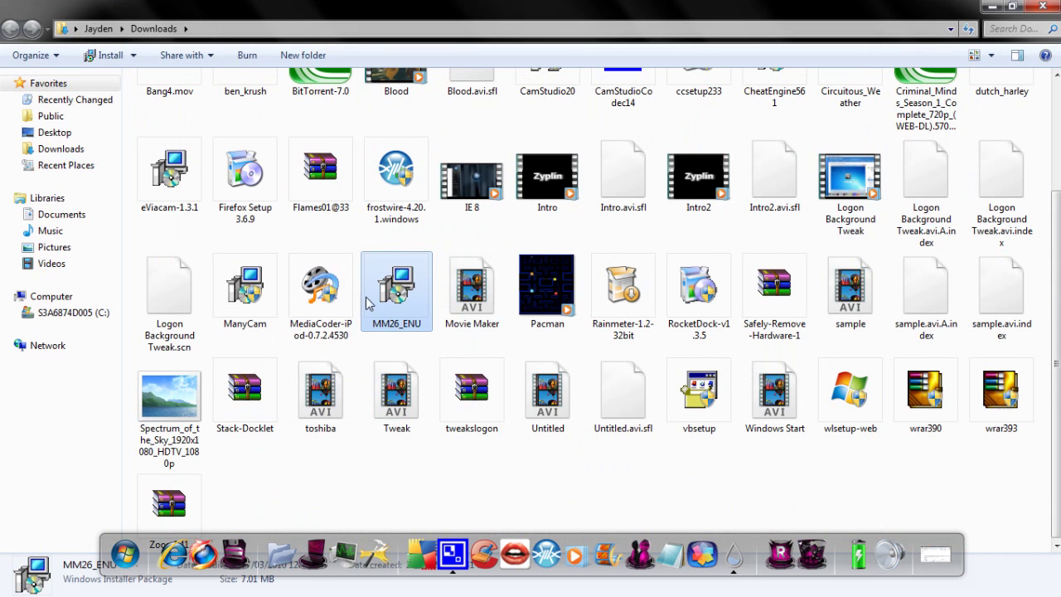
double_click(404, 305)
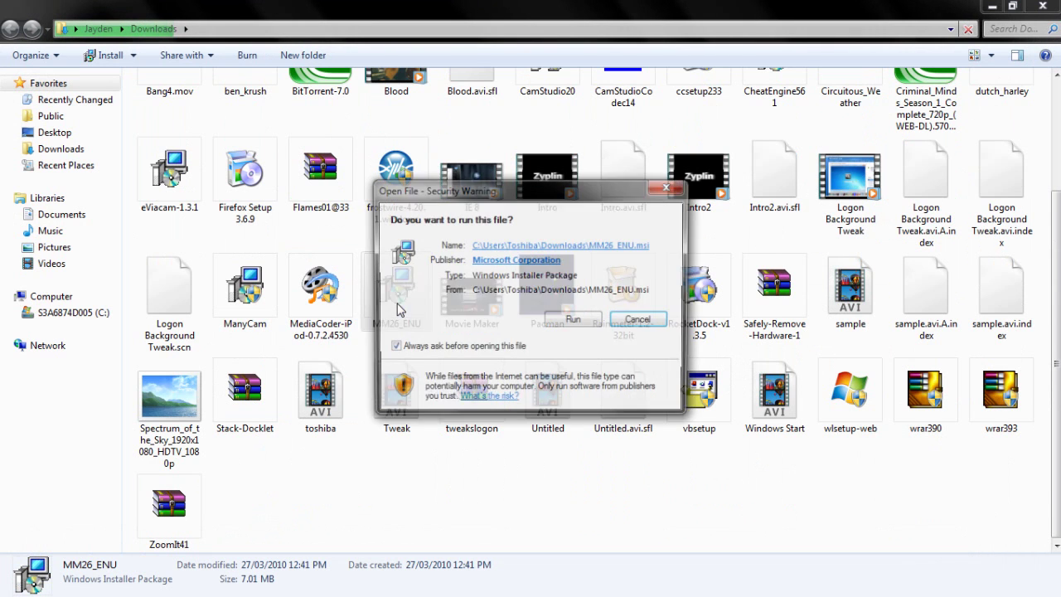
left_click(574, 320)
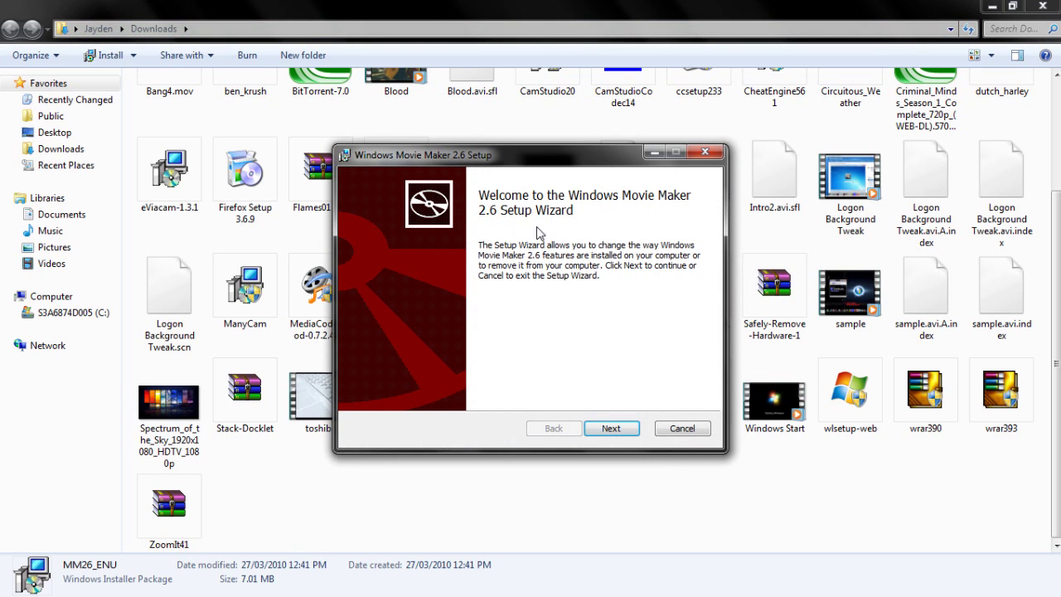
View the change/repair/remove page, cancel and exit setup, and close the Downloads window.
left_click(613, 430)
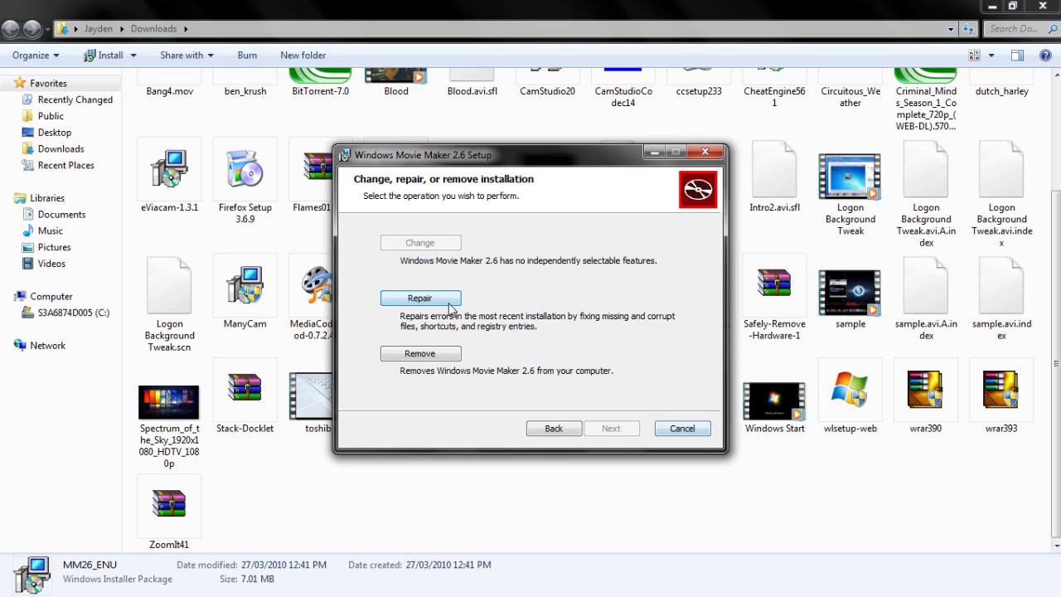
left_click(682, 428)
left_click(498, 135)
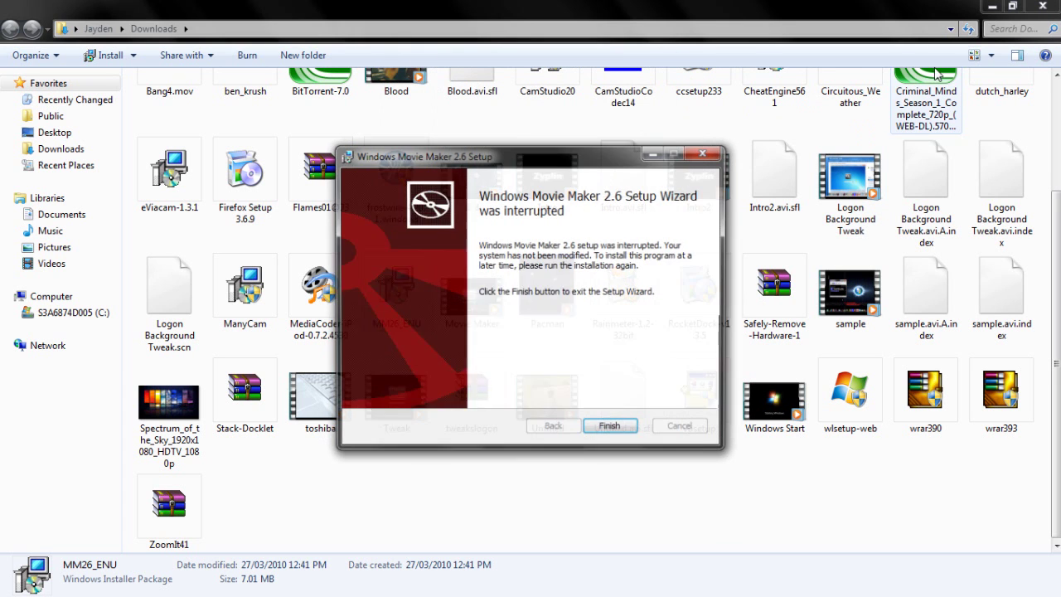
left_click(611, 428)
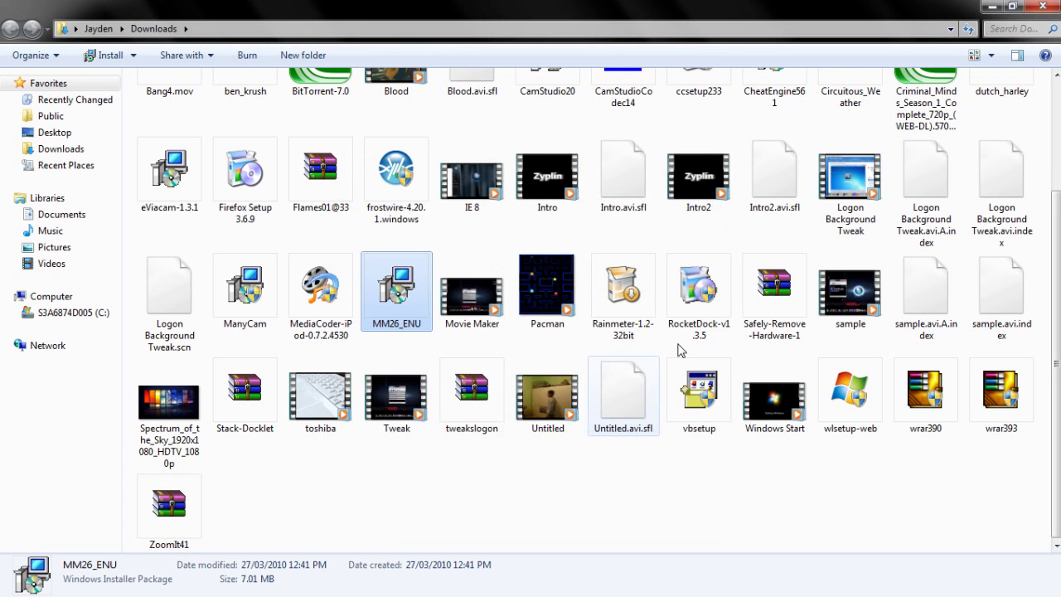
left_click(1041, 7)
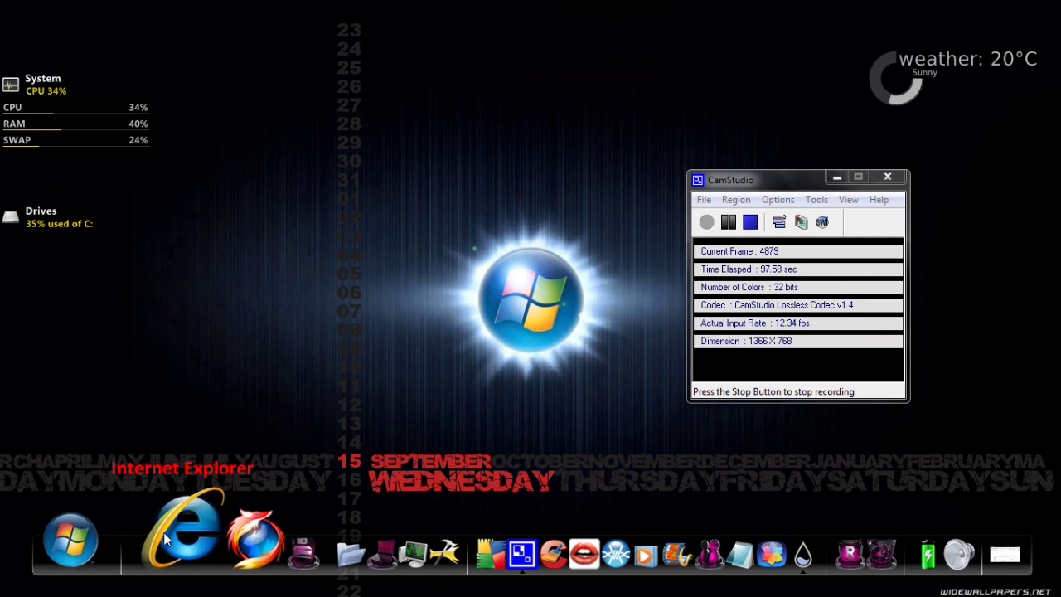
left_click(131, 543)
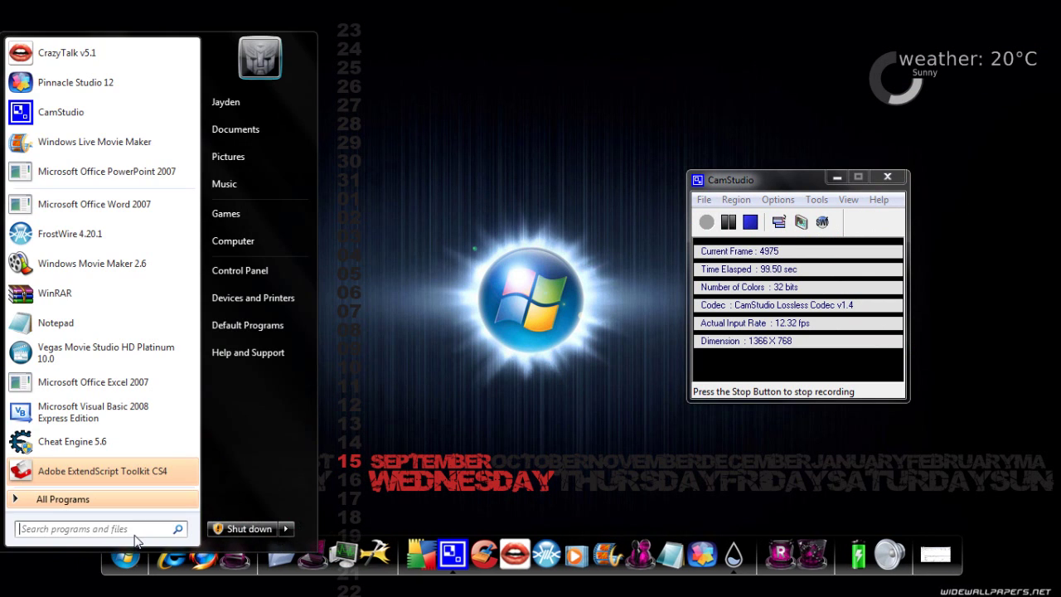
type("movi")
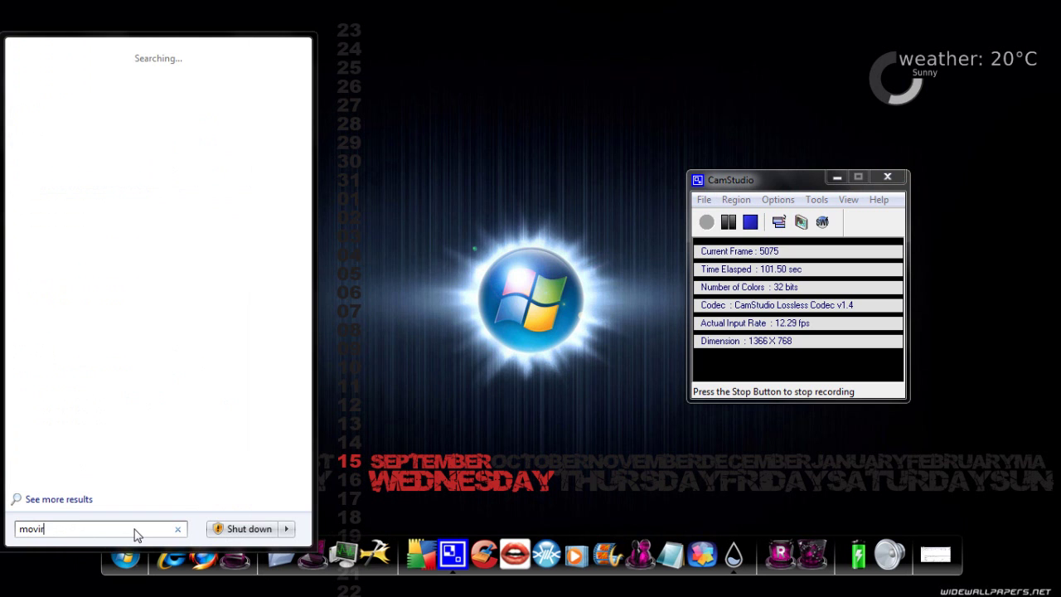
type("e ma")
left_click(106, 79)
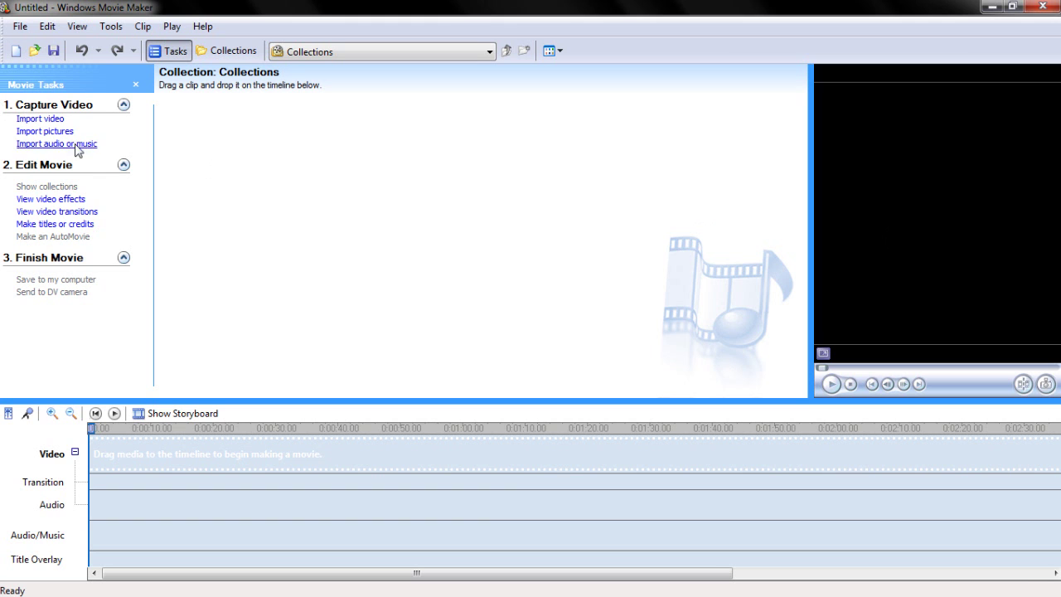
left_click(73, 200)
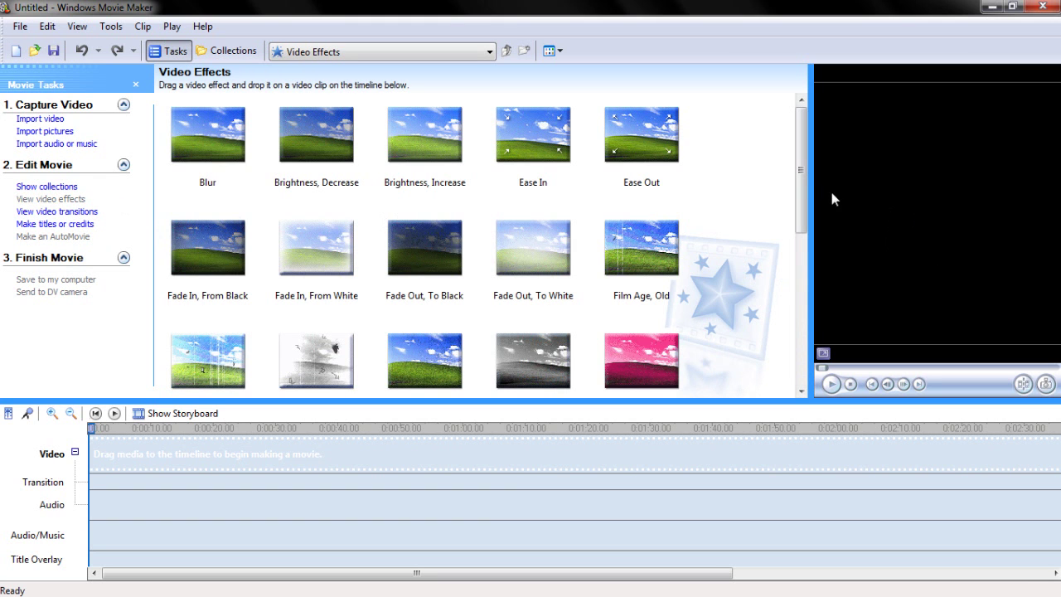
left_click_drag(795, 184, 809, 388)
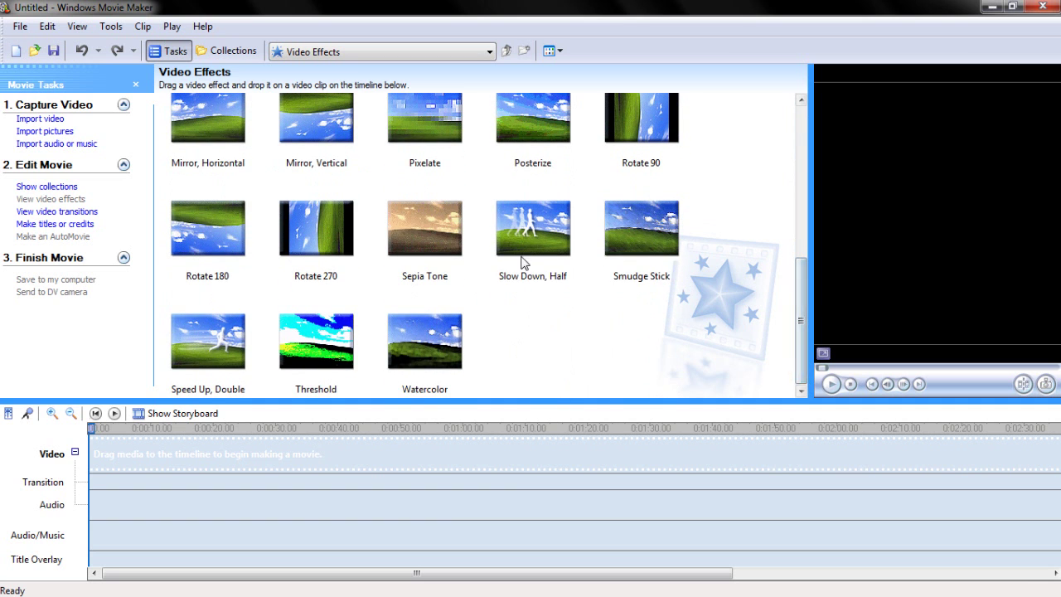
left_click(525, 264)
left_click(250, 354)
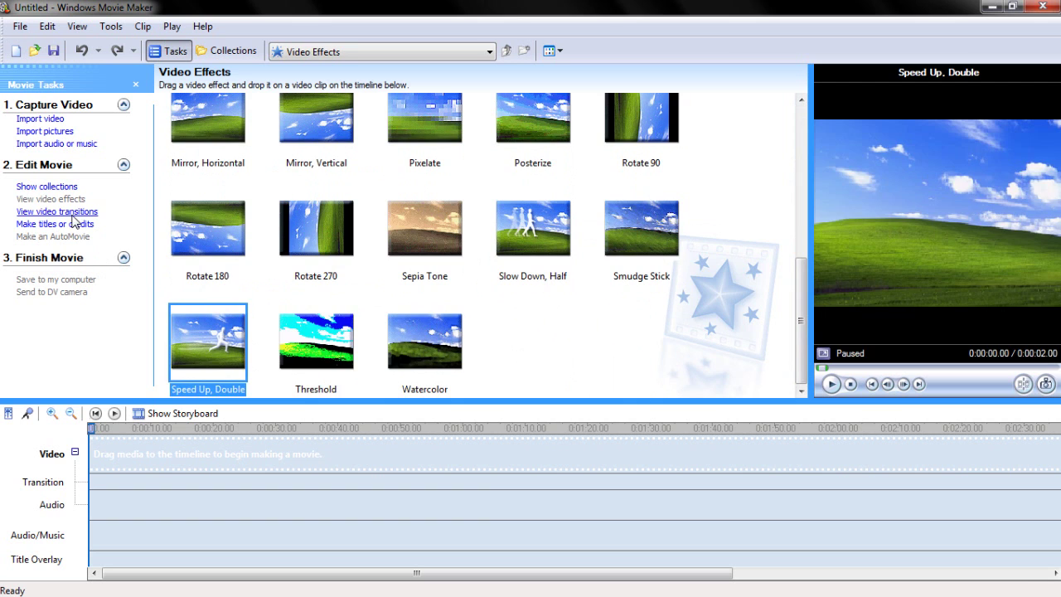
left_click(66, 211)
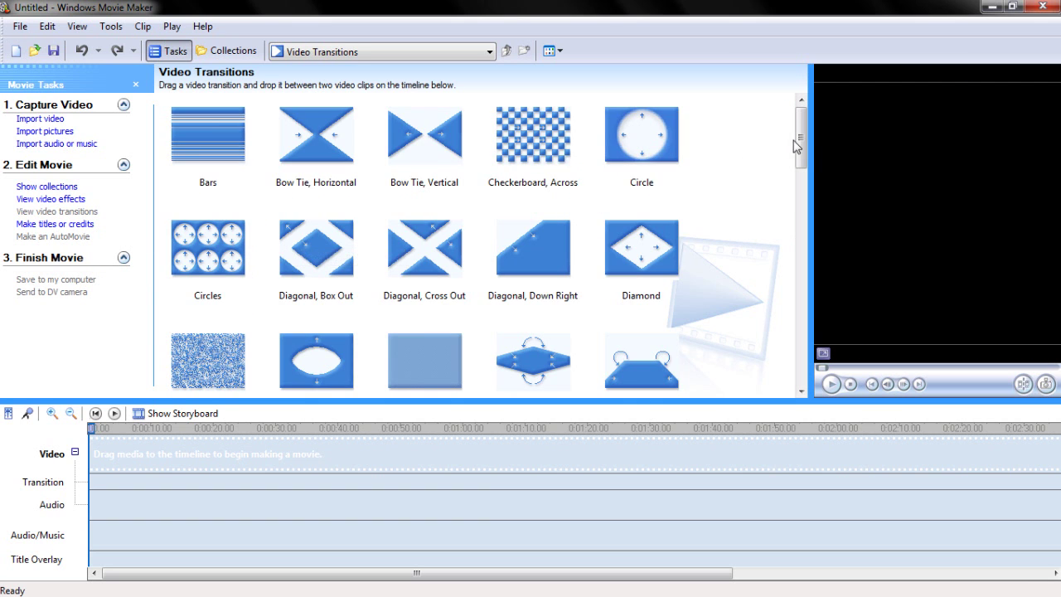
left_click_drag(801, 146, 822, 406)
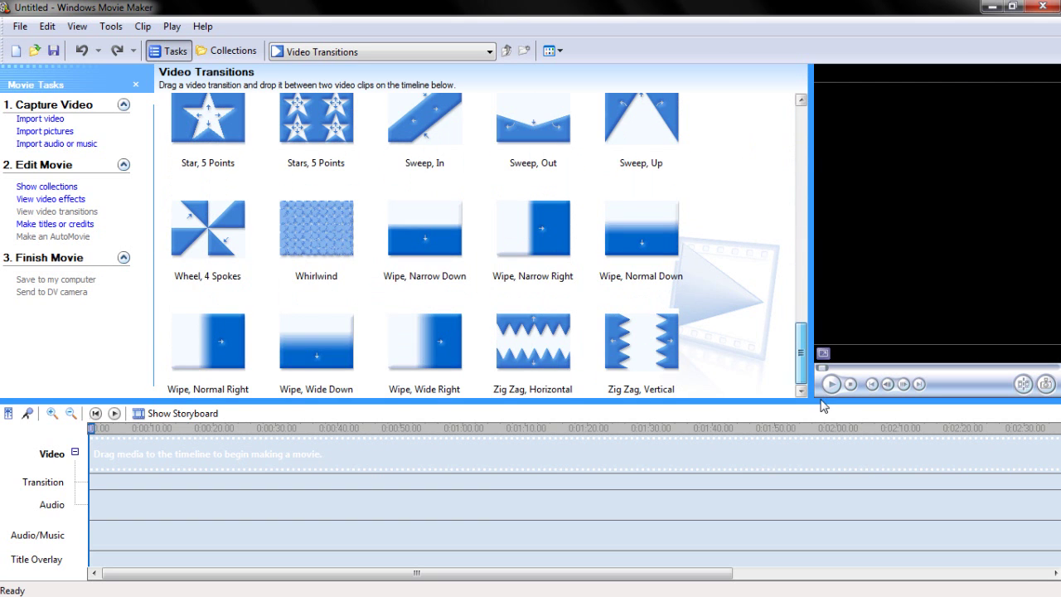
left_click(39, 226)
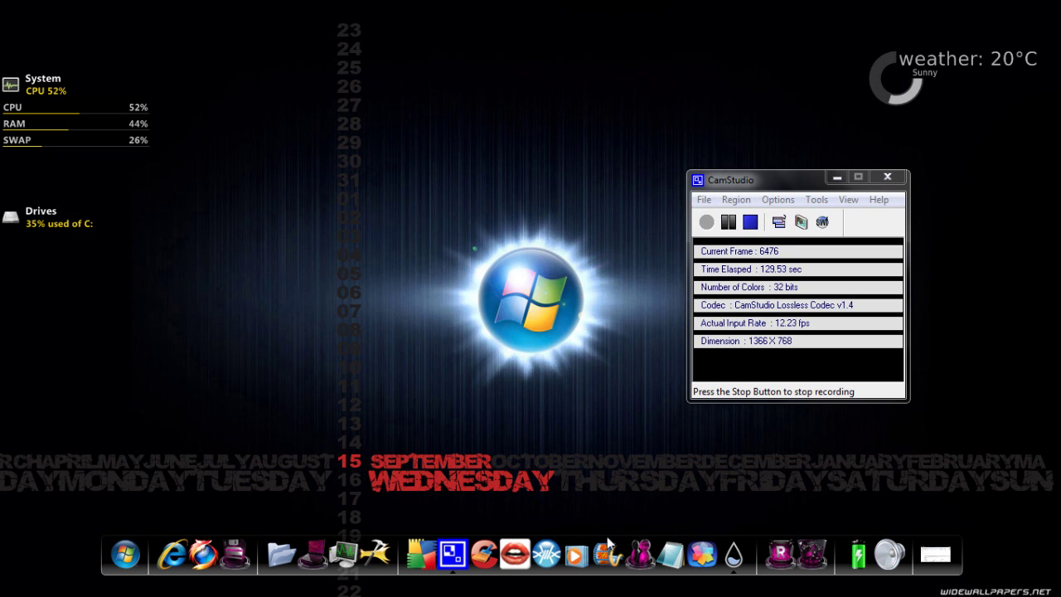
left_click(608, 549)
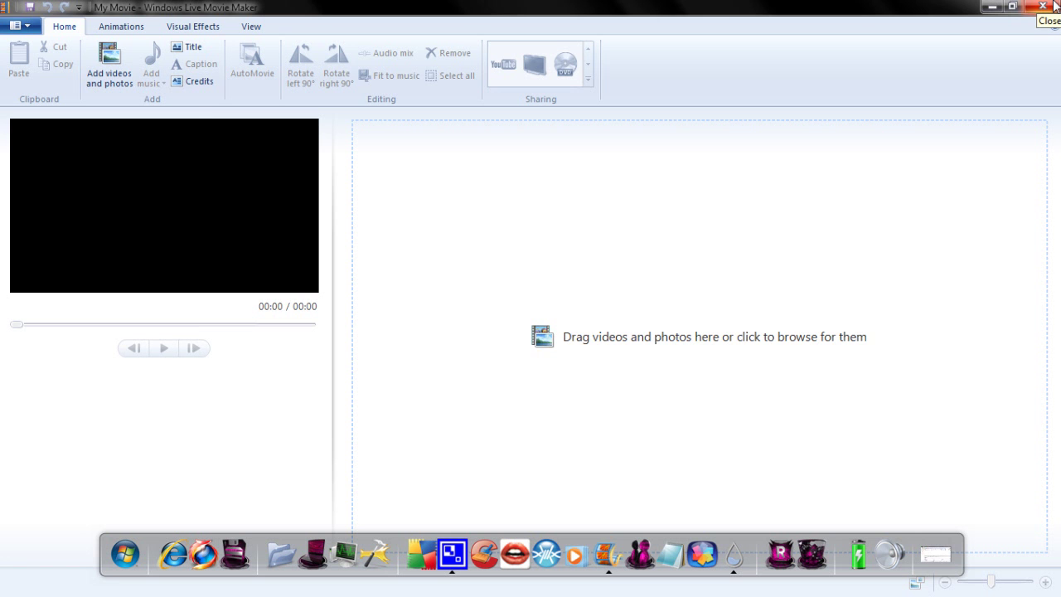
left_click(1053, 6)
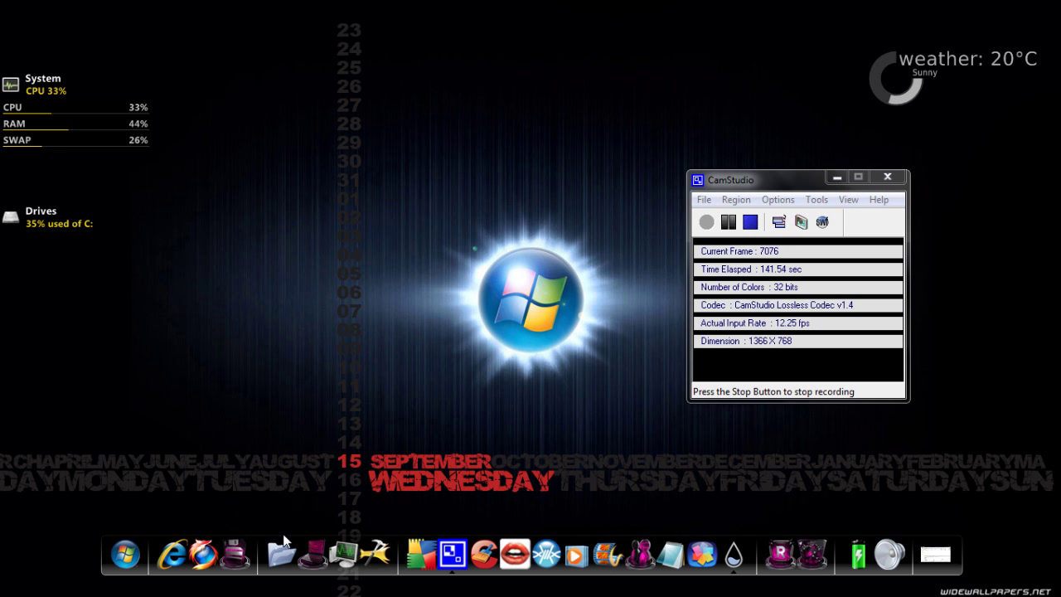
left_click(372, 535)
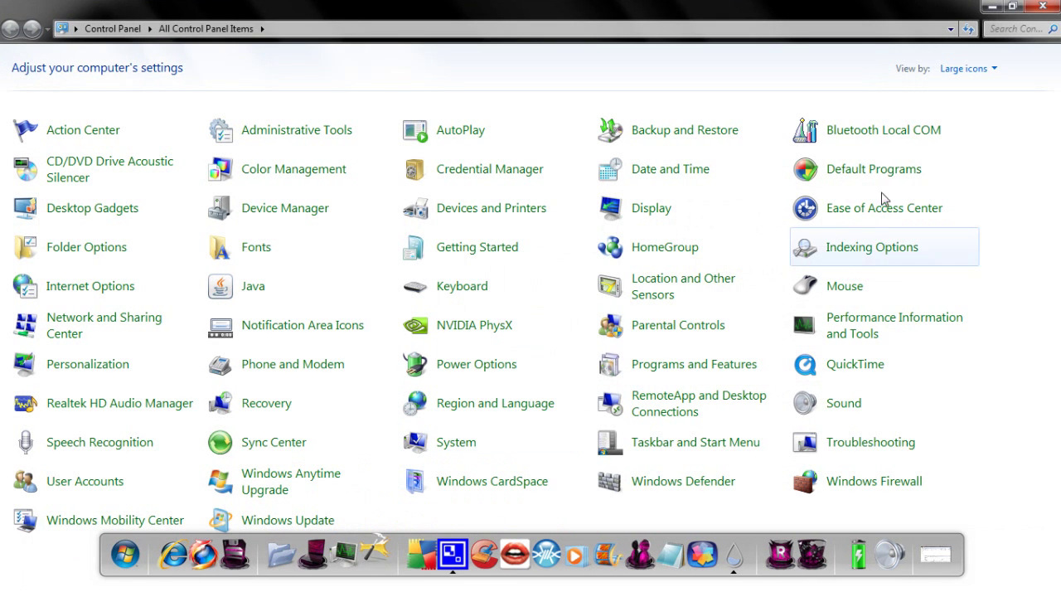
left_click(988, 70)
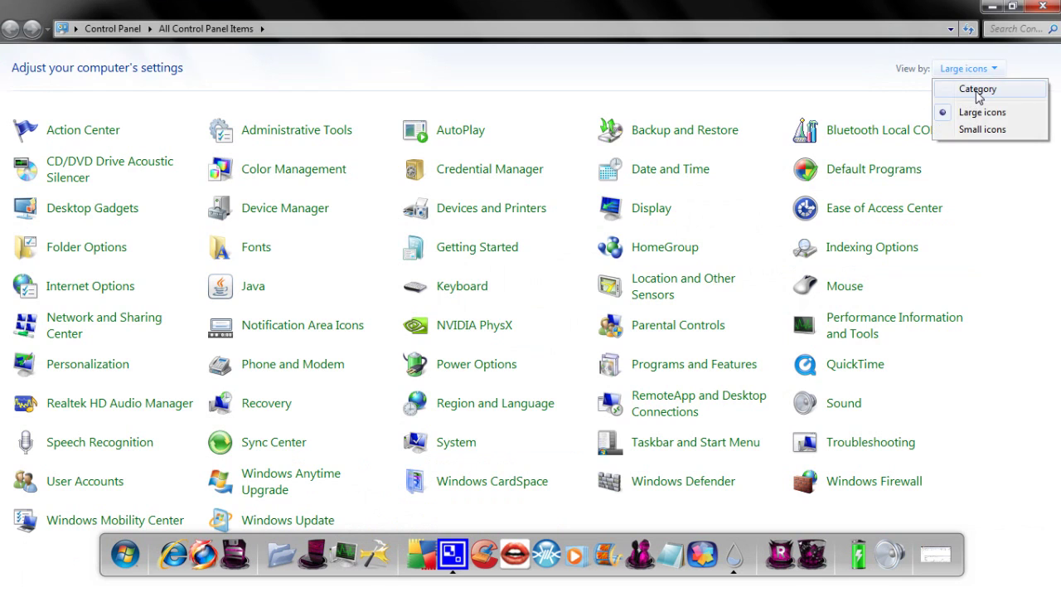
left_click(978, 91)
left_click(339, 315)
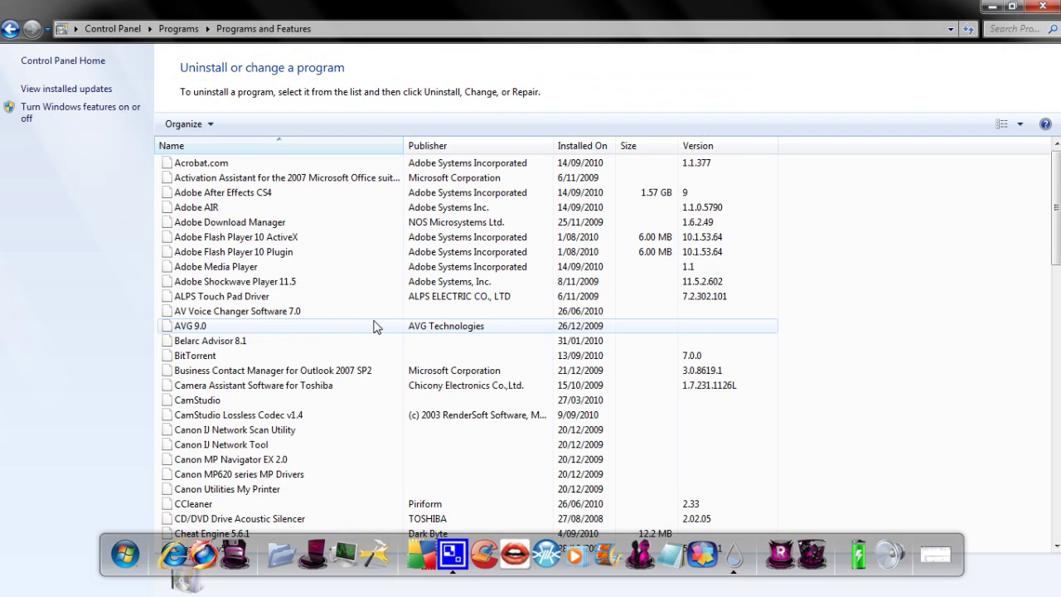
scroll(373, 326, "down", 7)
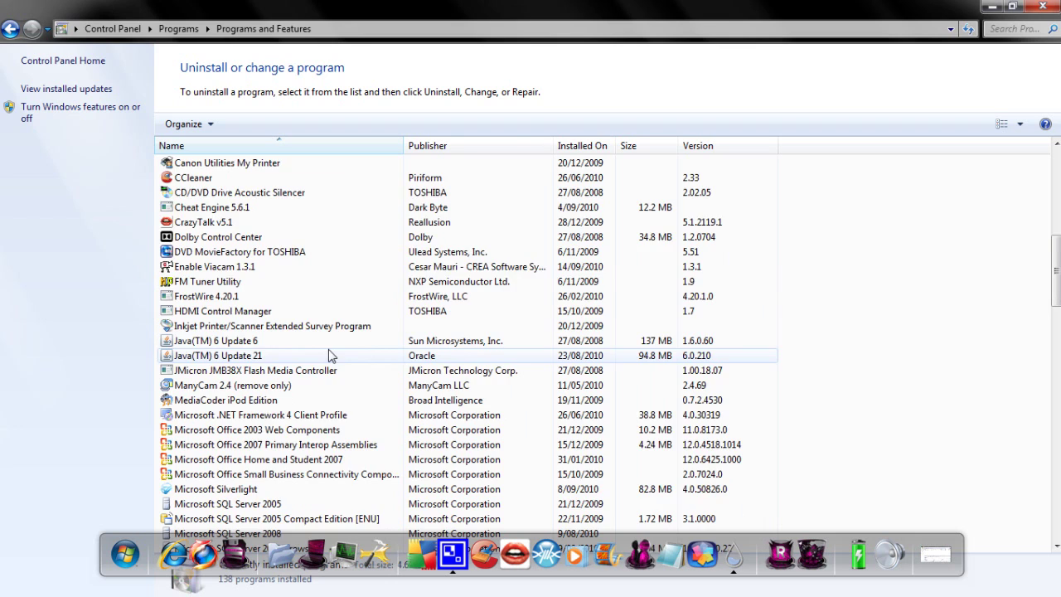
scroll(329, 355, "down", 13)
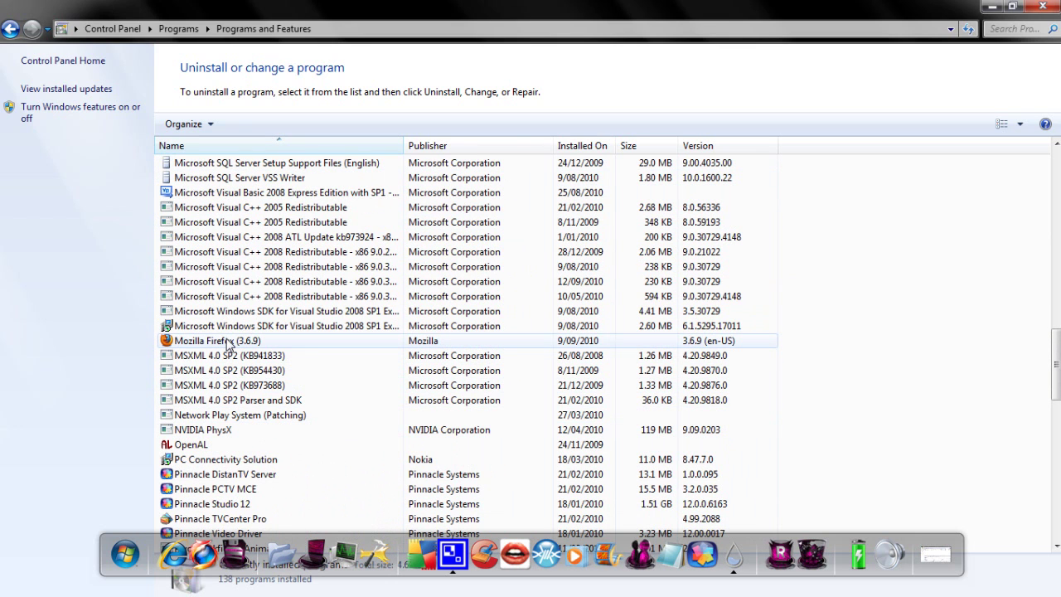
scroll(231, 344, "down", 15)
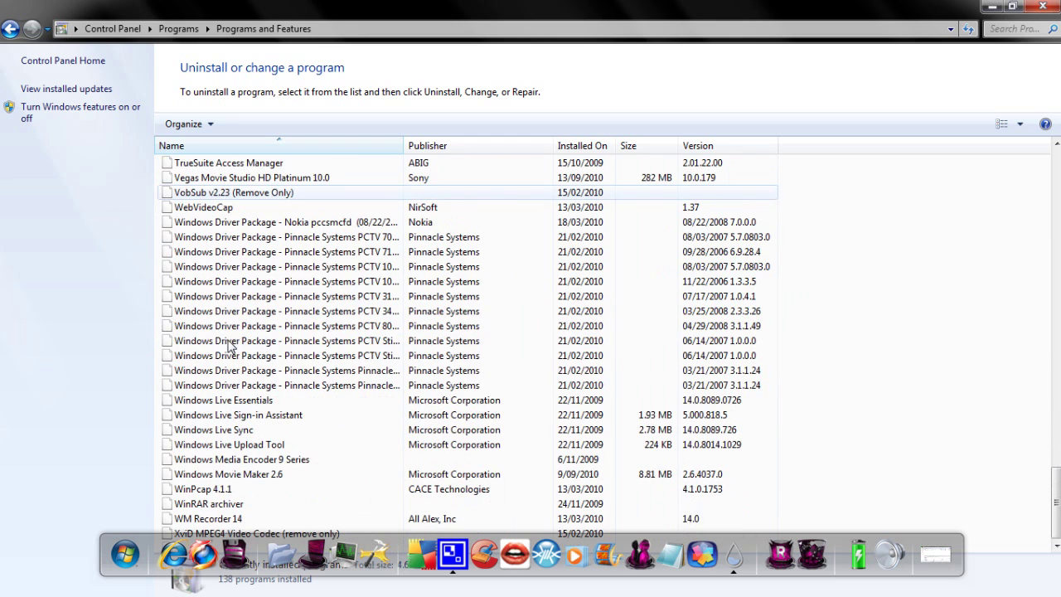
left_click(259, 476)
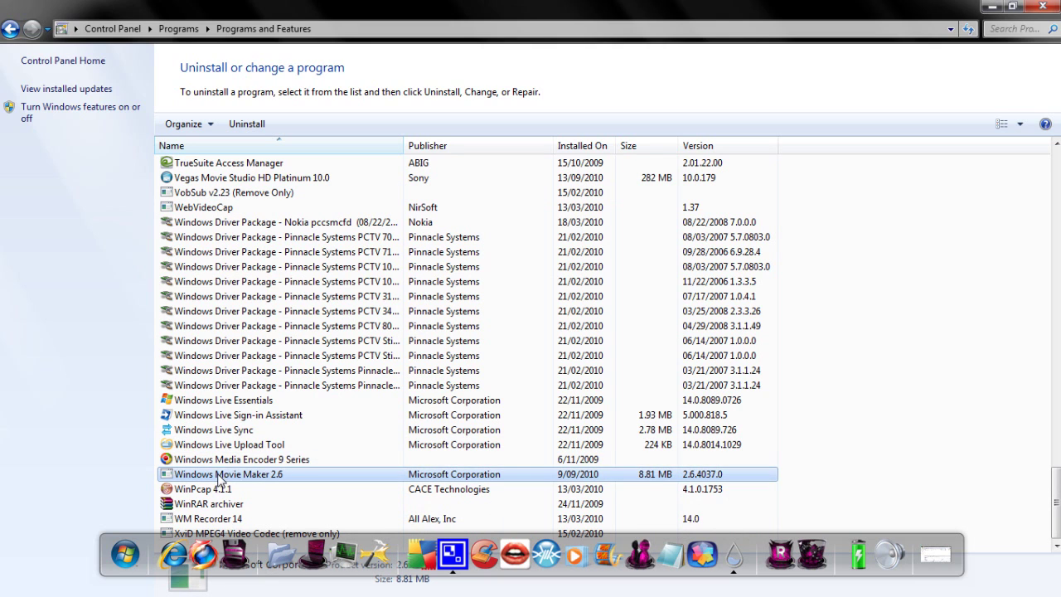
left_click(221, 402)
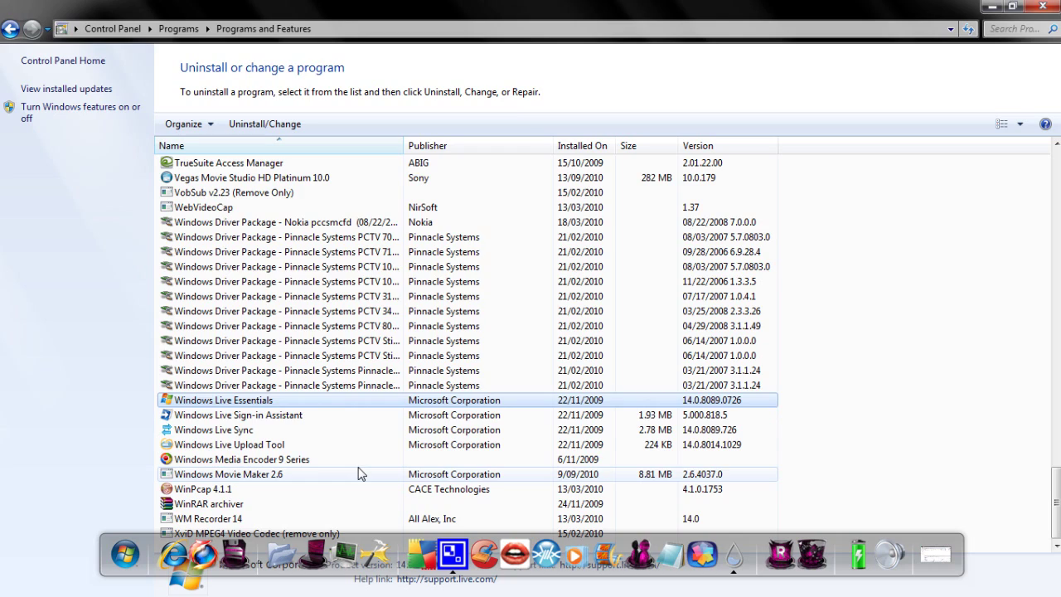
scroll(358, 473, "up", 20)
left_click(1046, 6)
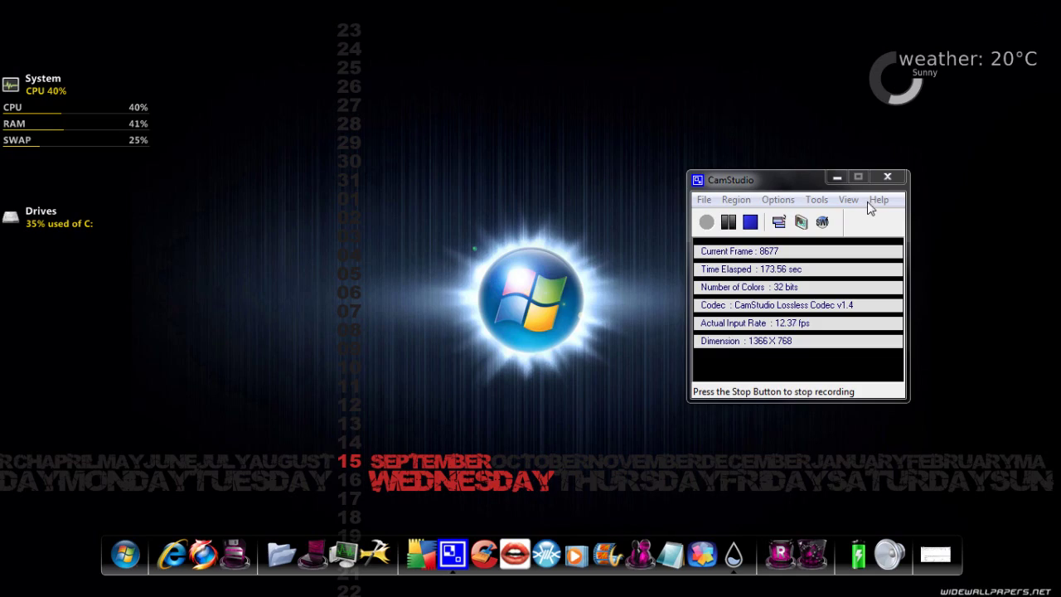